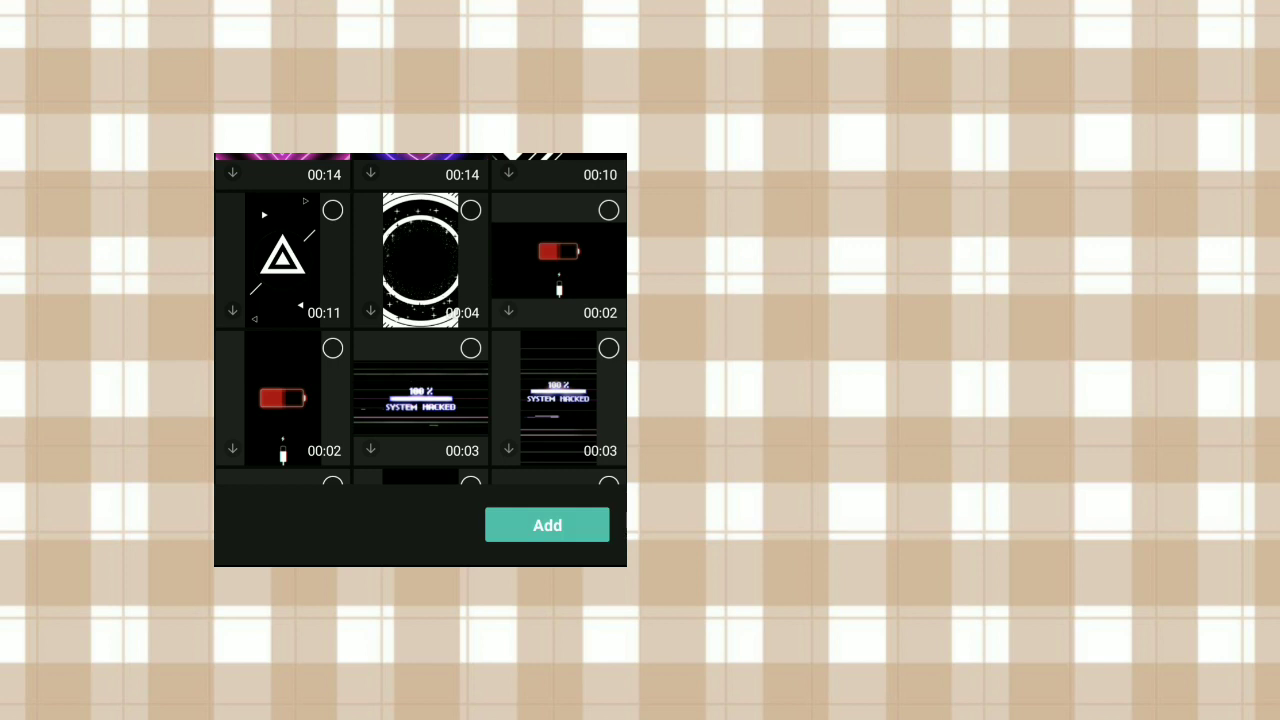
Add the black stock clip as an overlay and move it to 00:00
left_click(547, 525)
left_click_drag(510, 462, 346, 462)
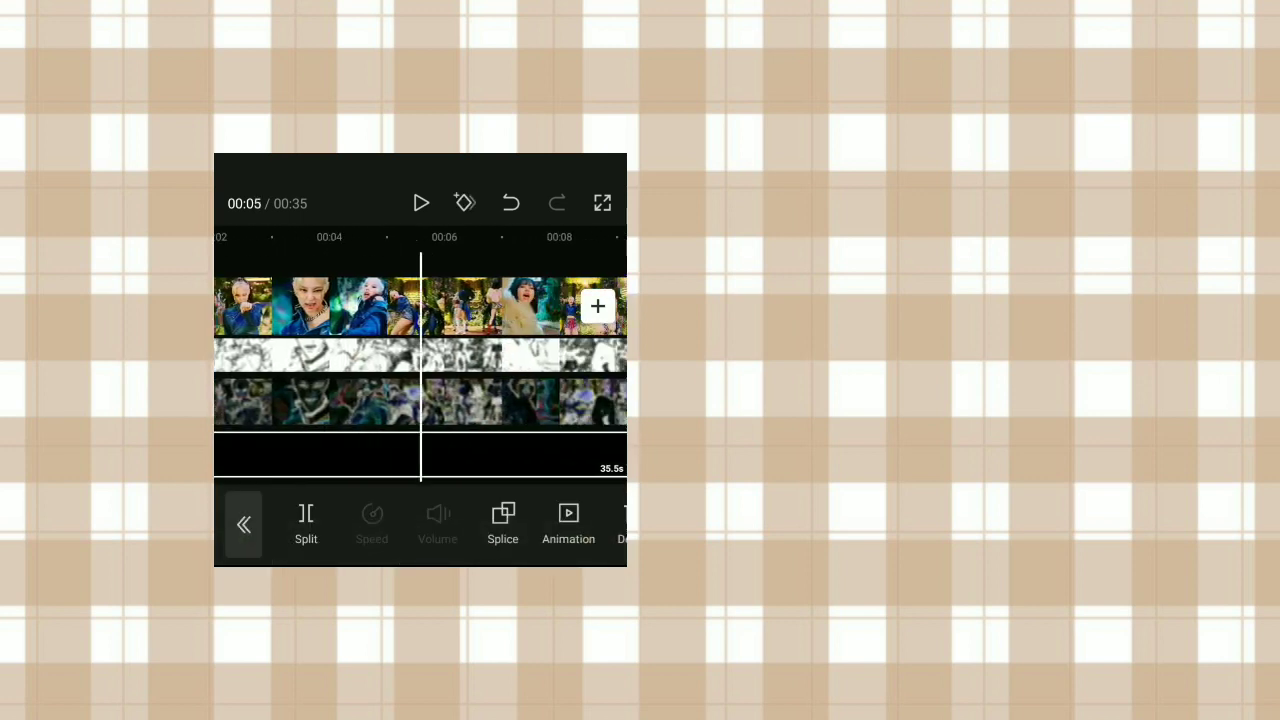
Extend the black overlay clip's end to 35.5s to cover the whole video
mouse_move(520, 400)
left_mouse_down()
mouse_move(300, 400)
mouse_move(600, 400)
left_mouse_up()
left_click(243, 525)
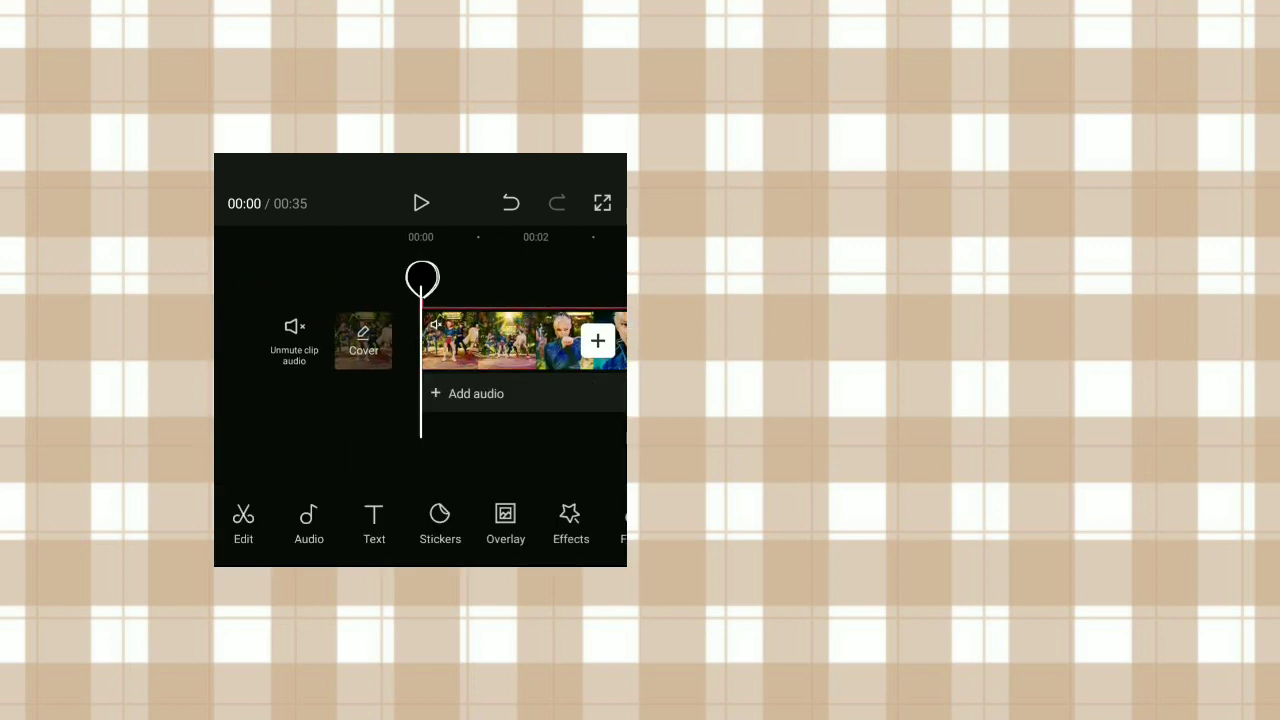